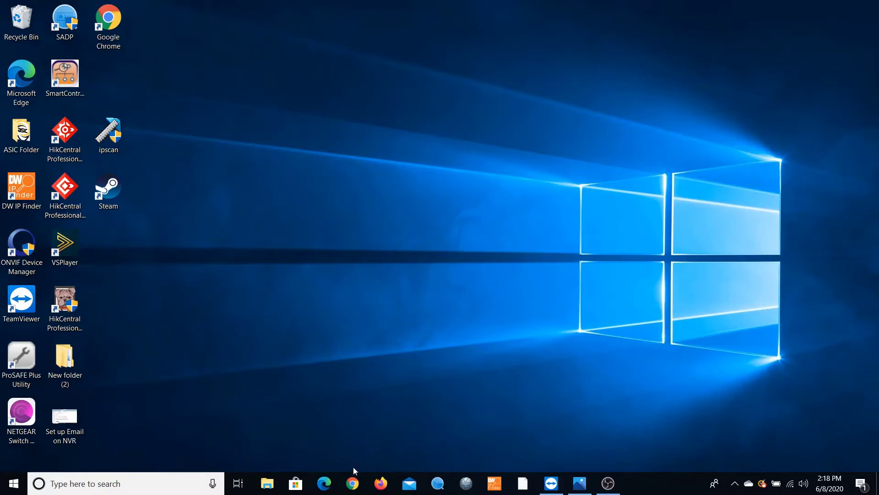
# - Google 'lts downloads' in Chrome and open the LTS Downloads result at ltsecurityinc.com/downloads
pyautogui.click(353, 483)
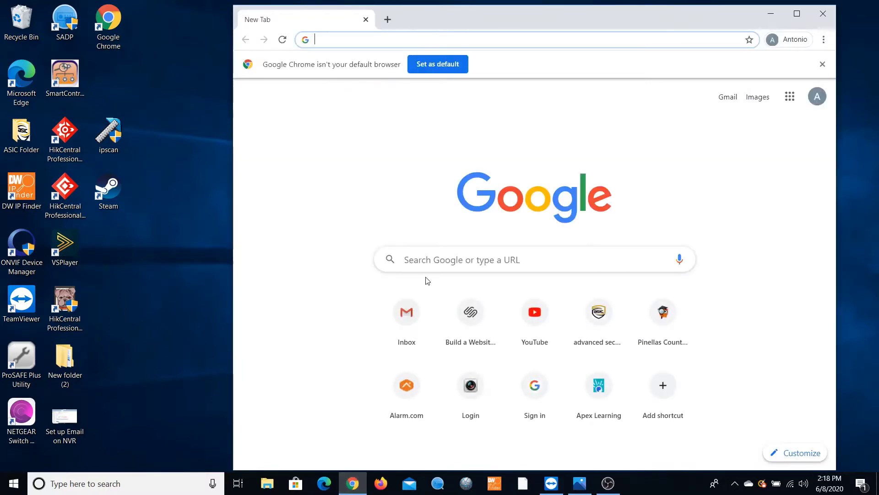
pyautogui.click(431, 260)
pyautogui.write('lts dow')
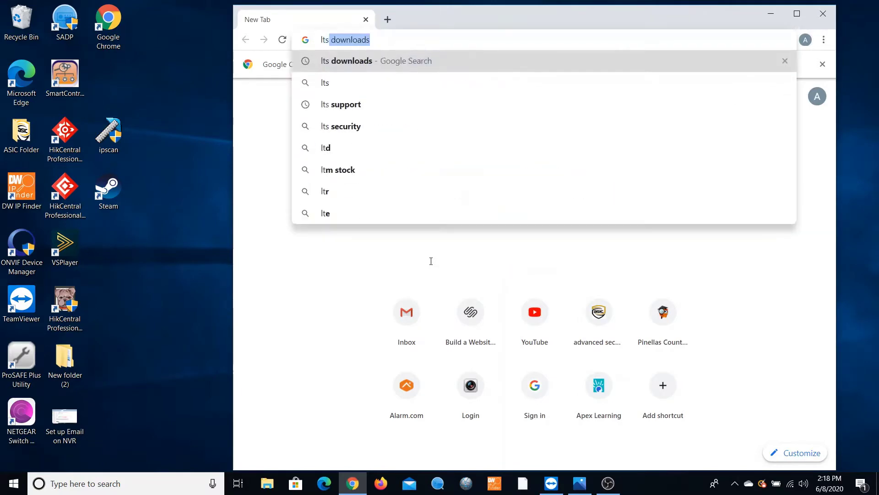
pyautogui.write('nloads')
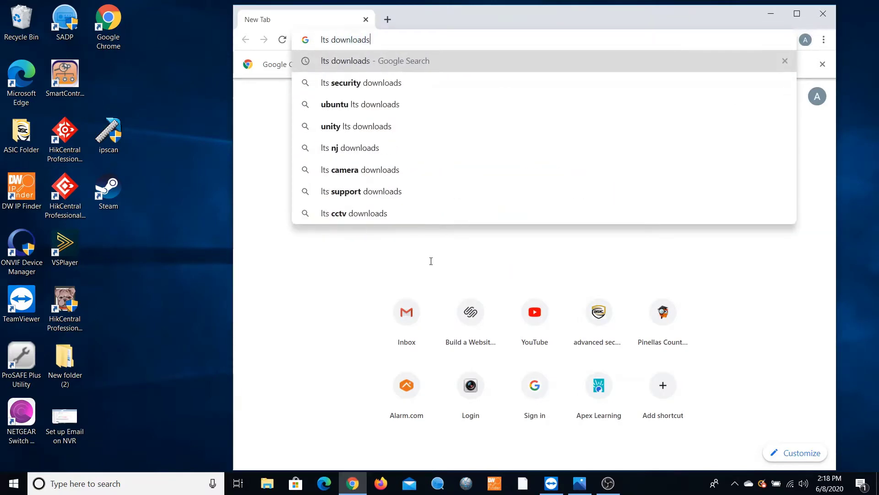
pyautogui.press('Return')
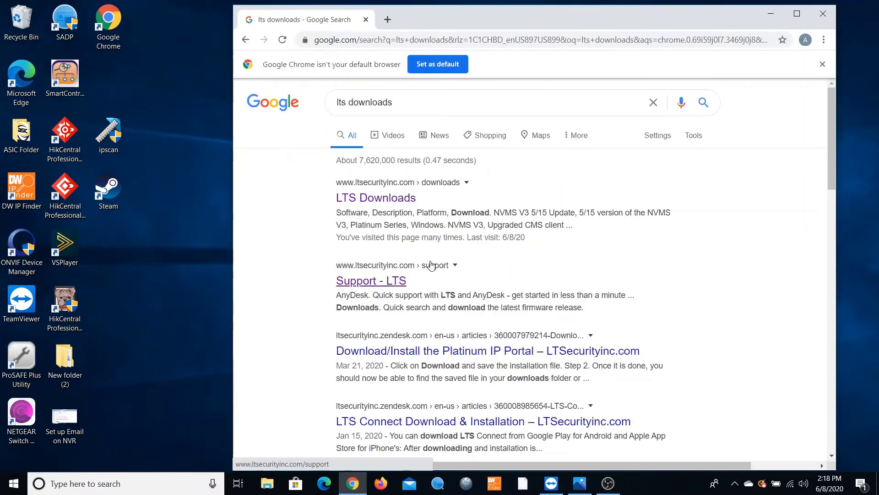
pyautogui.click(378, 198)
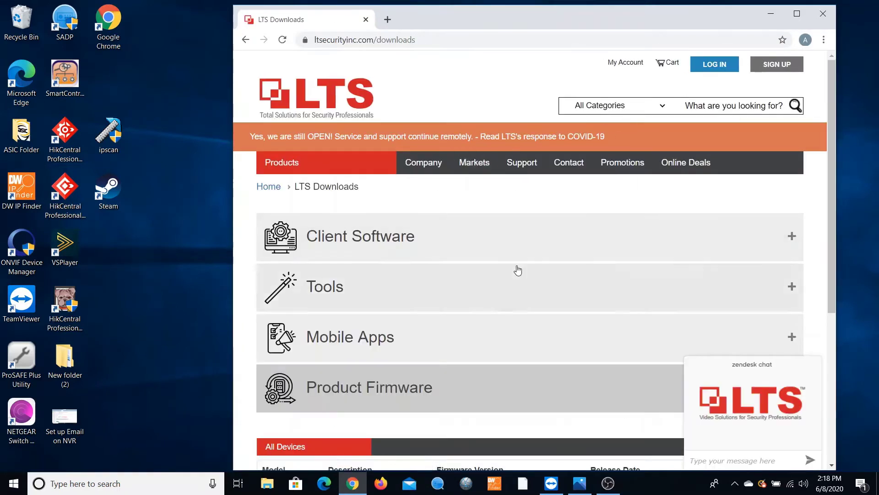
# - Maximize Chrome, expand Client Software and download the NVMS7000 Windows package as NVMS7000 (5).zip
pyautogui.click(789, 18)
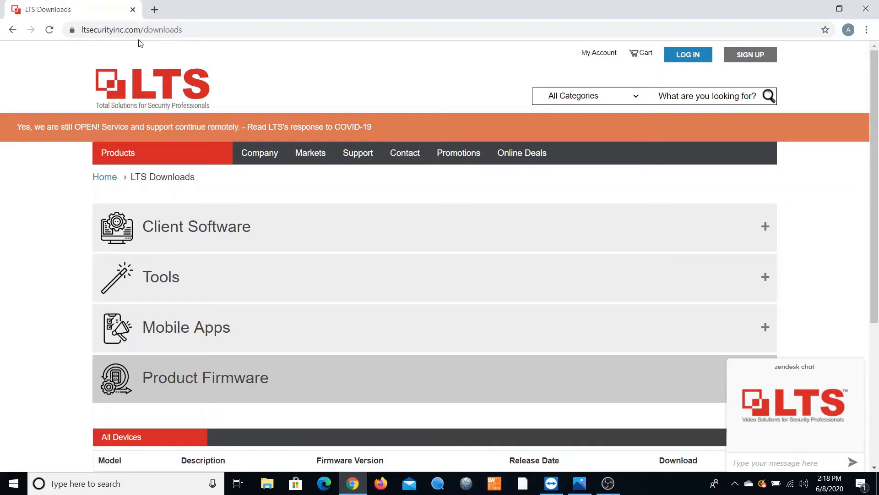
pyautogui.click(288, 234)
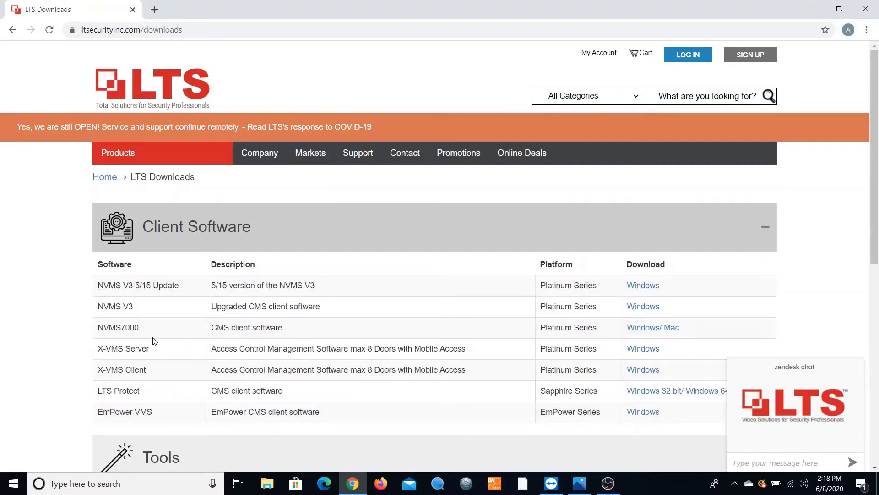
pyautogui.moveTo(147, 370); pyautogui.dragTo(100, 384)
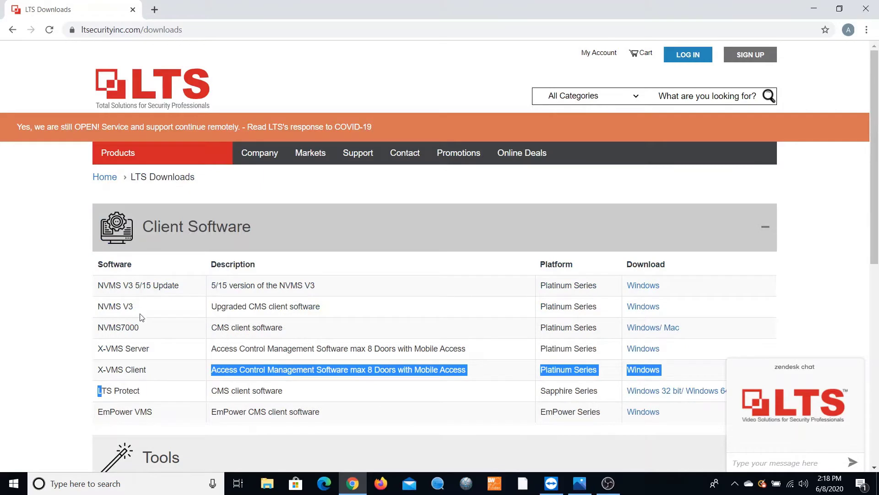
pyautogui.click(144, 329)
pyautogui.moveTo(144, 329); pyautogui.dragTo(93, 336)
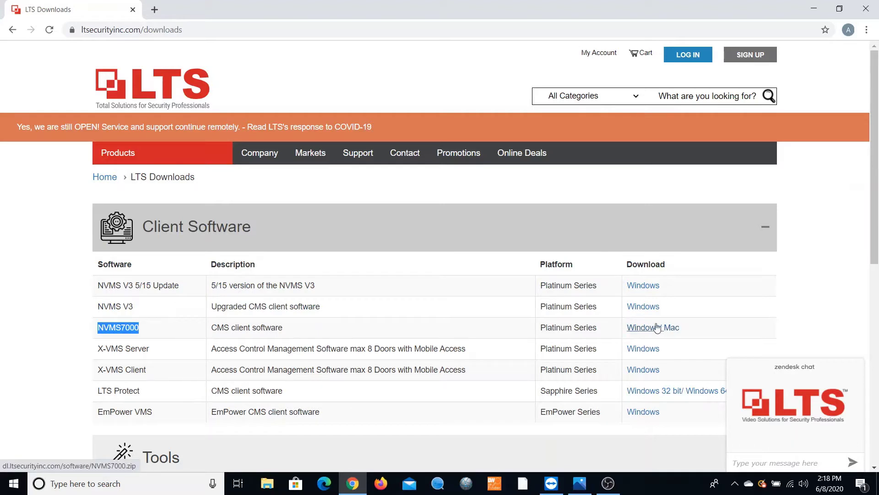
pyautogui.click(649, 329)
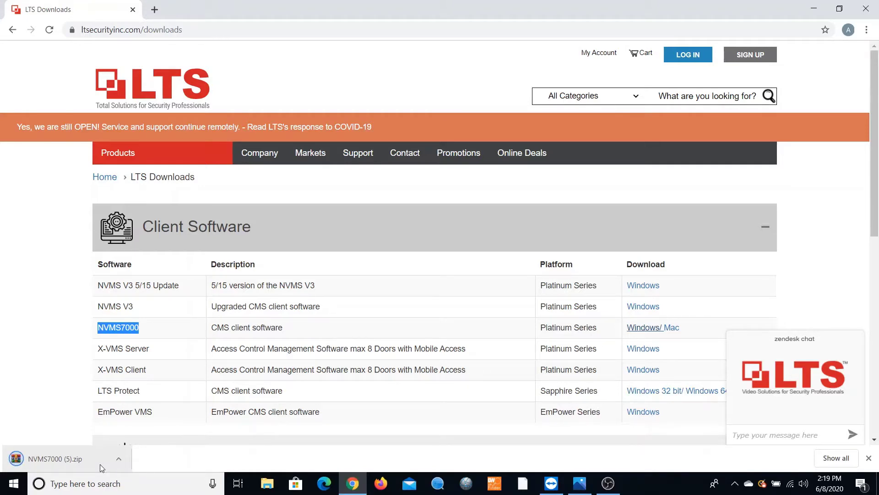
# - Open NVMS7000 (5).zip in WinRAR, run NVMS7000_20181219.exe, then minimize WinRAR and Chrome
pyautogui.click(100, 463)
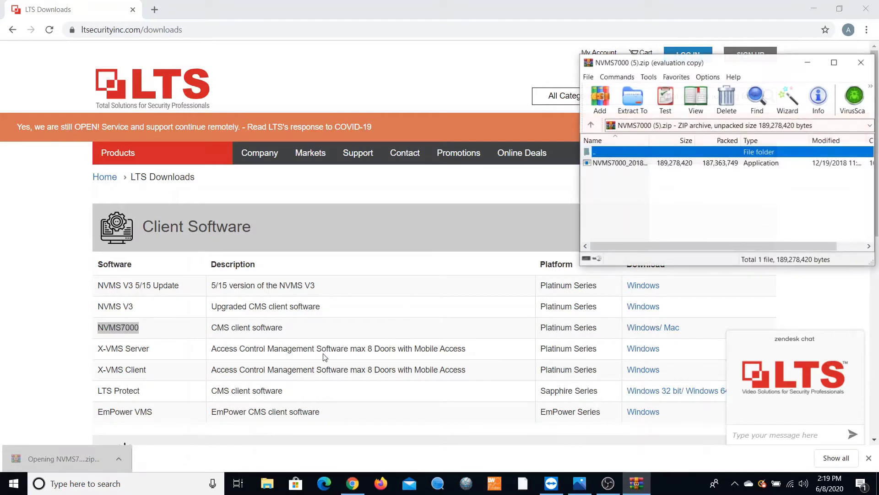
pyautogui.doubleClick(630, 164)
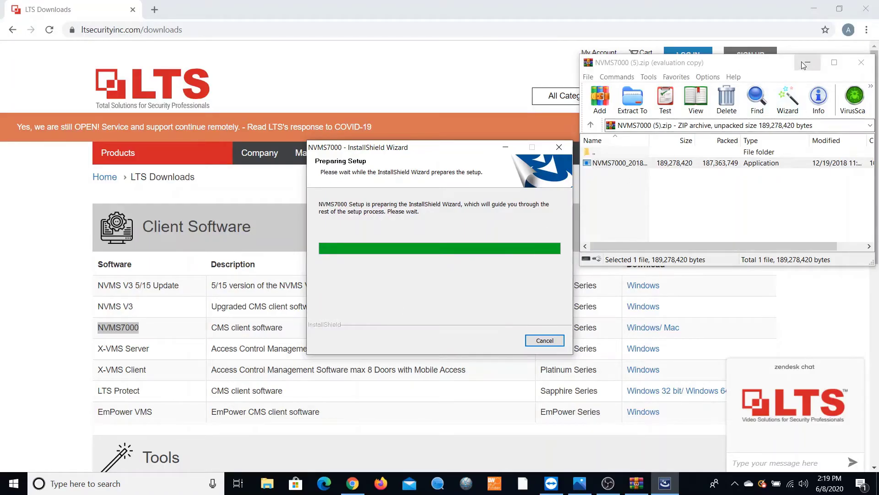
pyautogui.click(806, 62)
pyautogui.click(814, 8)
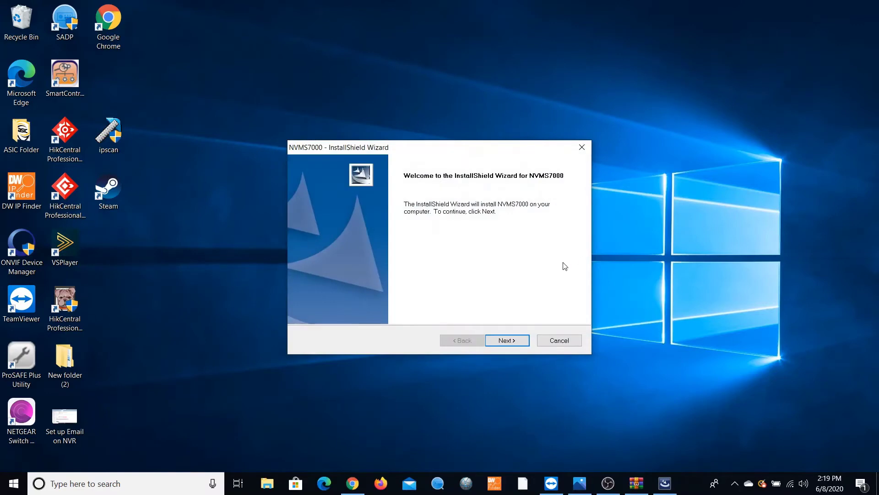
# - Install only the NVMS7000 Client feature with a desktop shortcut and finish the wizard
pyautogui.click(505, 342)
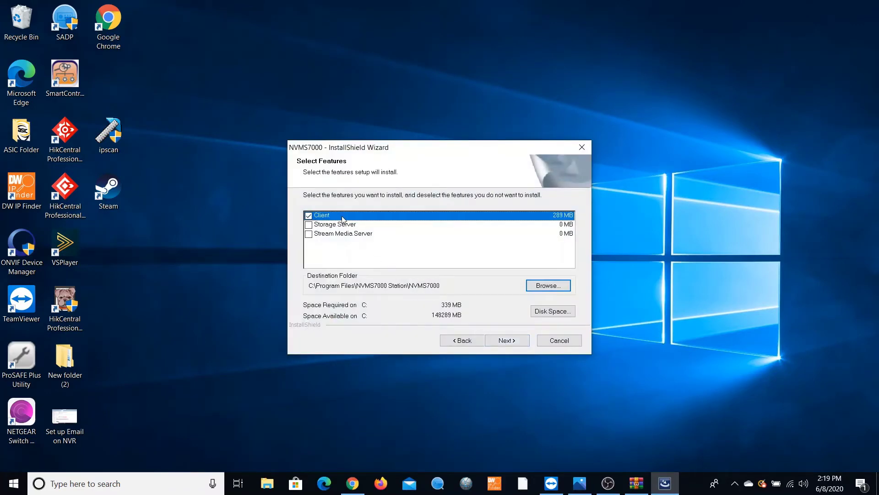
pyautogui.click(511, 343)
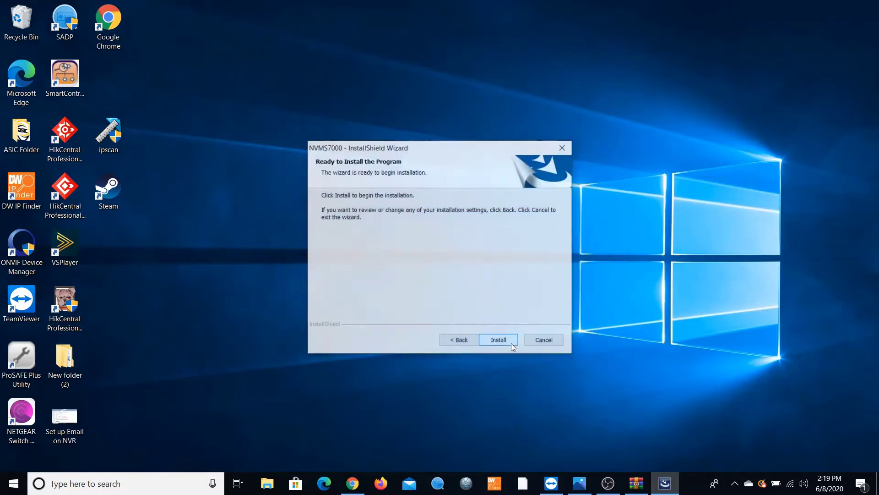
pyautogui.click(511, 343)
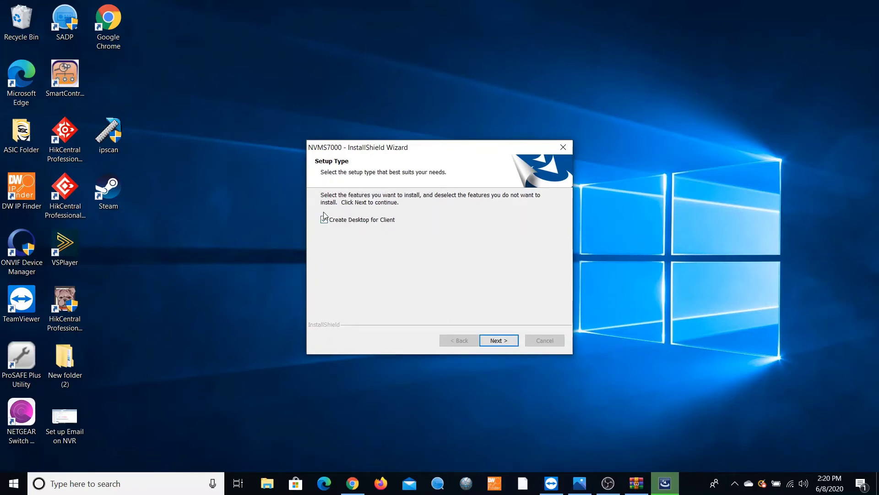
pyautogui.click(499, 342)
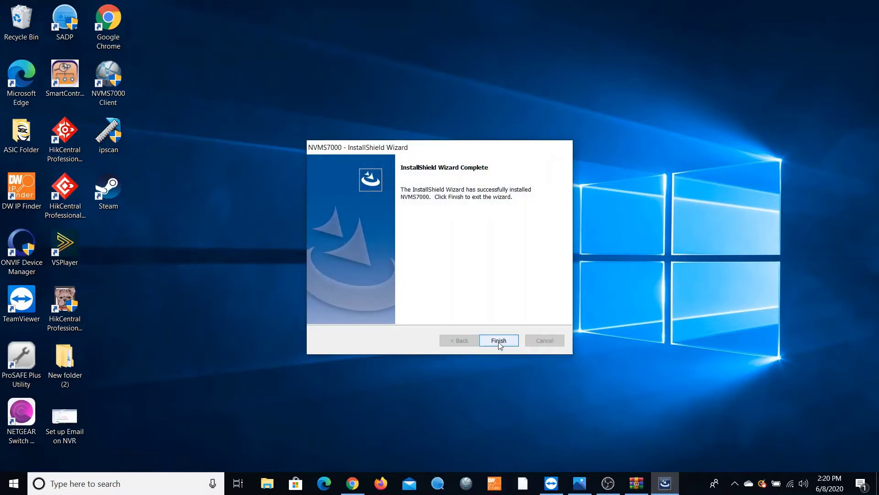
pyautogui.click(498, 342)
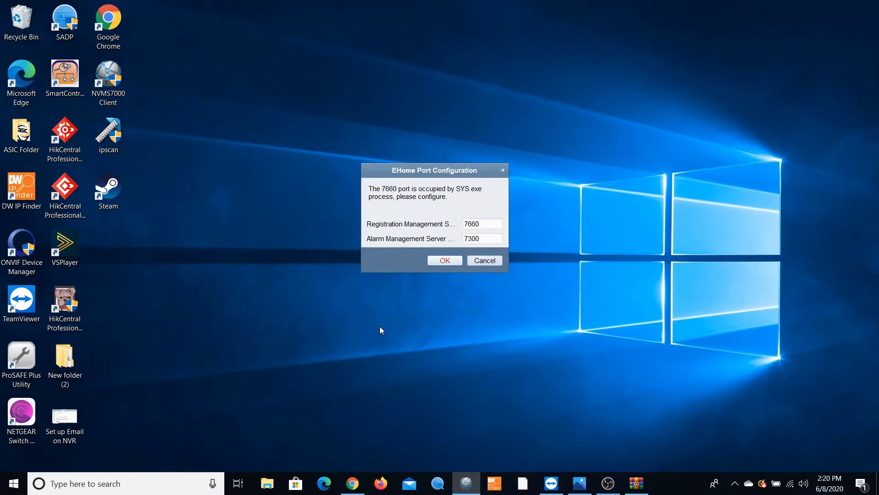
# - Cancel EHome Port Configuration and enter super user admin with its password and confirmation
pyautogui.click(493, 259)
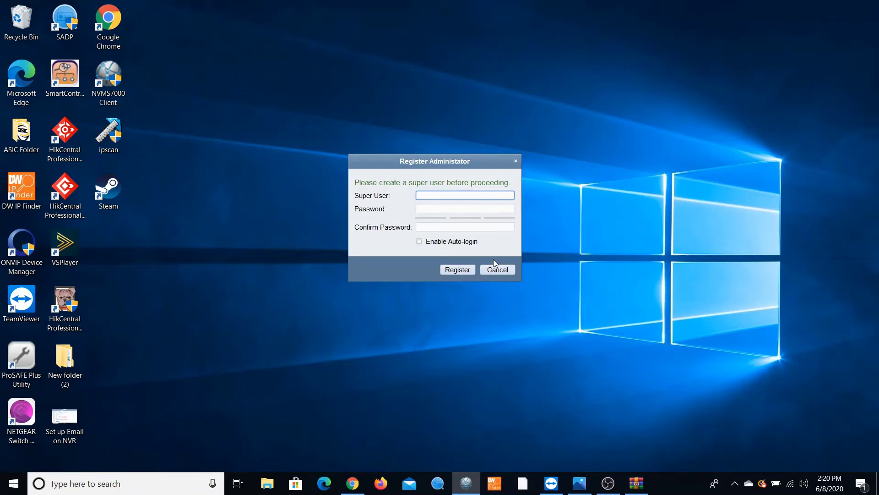
pyautogui.write('admin')
pyautogui.press('Tab')
pyautogui.write('********')
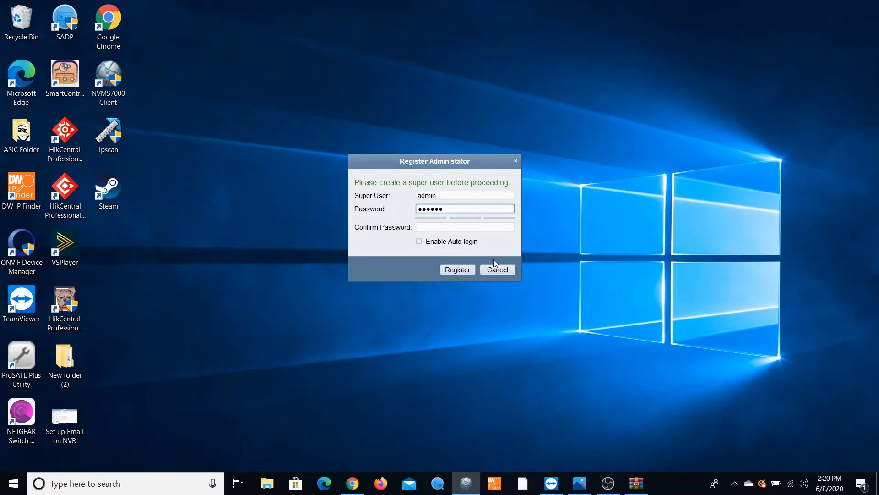
pyautogui.press('Tab')
pyautogui.write('****')
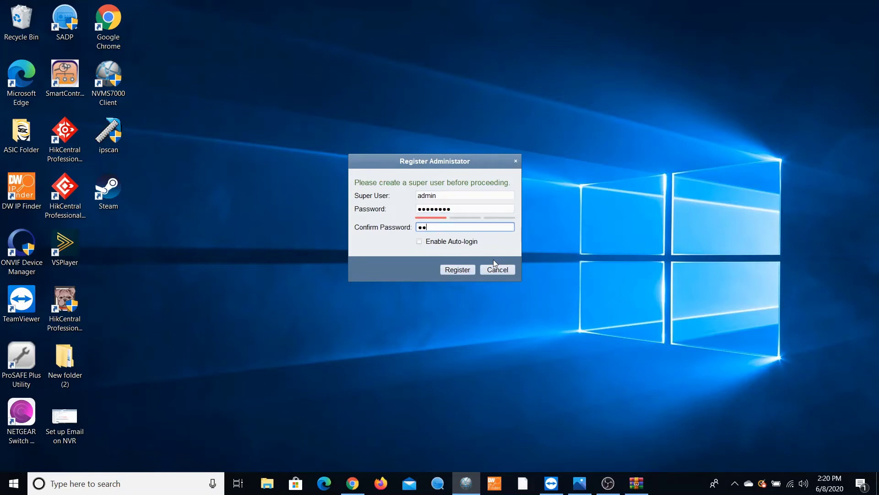
pyautogui.write('****')
# - Register the super user, then dismiss the web server port prompt and Help options
pyautogui.click(458, 270)
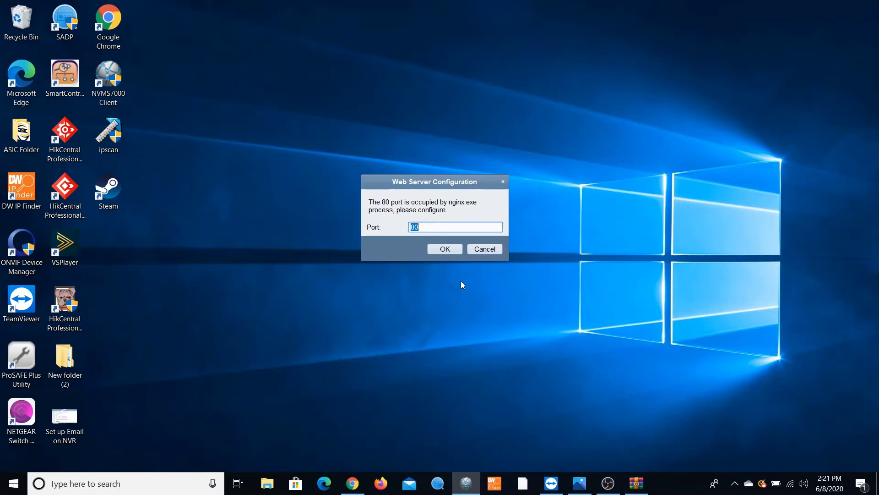
pyautogui.click(484, 249)
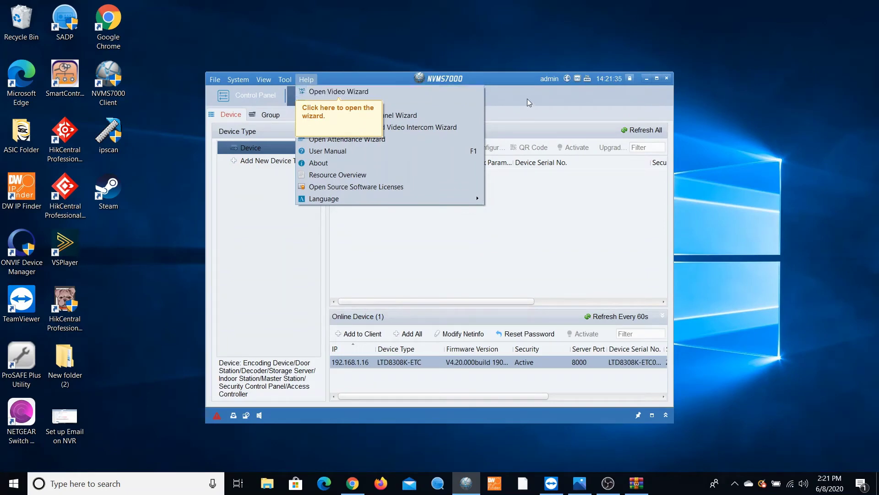
pyautogui.click(507, 107)
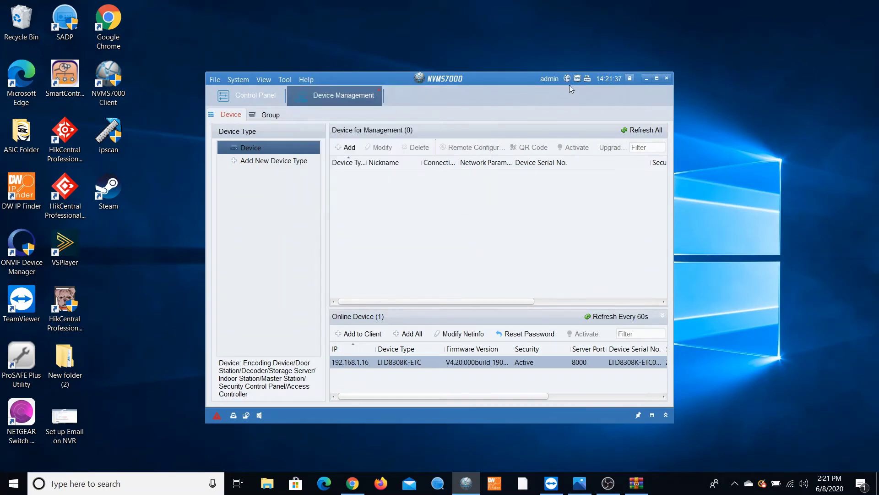
# - Maximize the client and start an IP/Domain device add with nickname 'test-location'
pyautogui.click(656, 79)
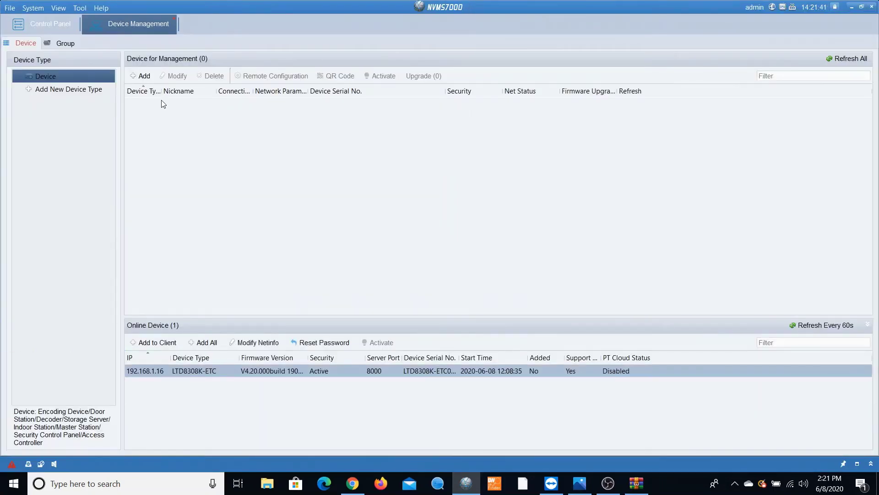
pyautogui.click(145, 76)
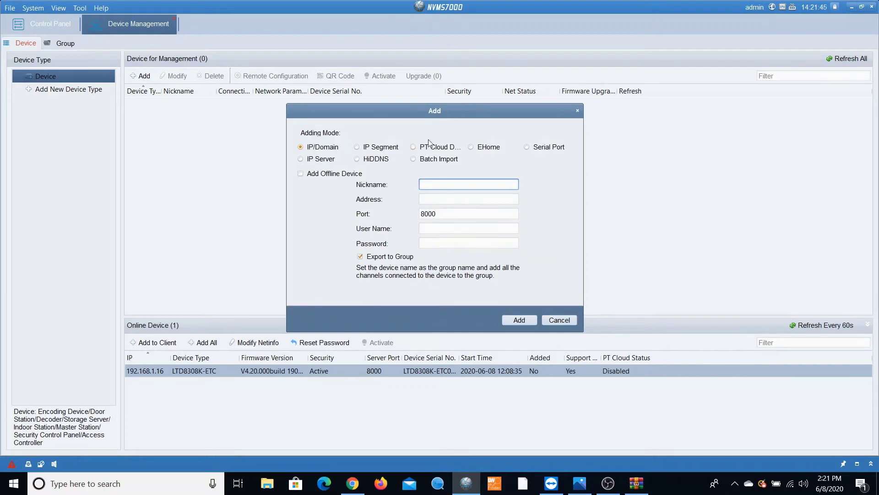
pyautogui.moveTo(463, 114); pyautogui.dragTo(527, 109)
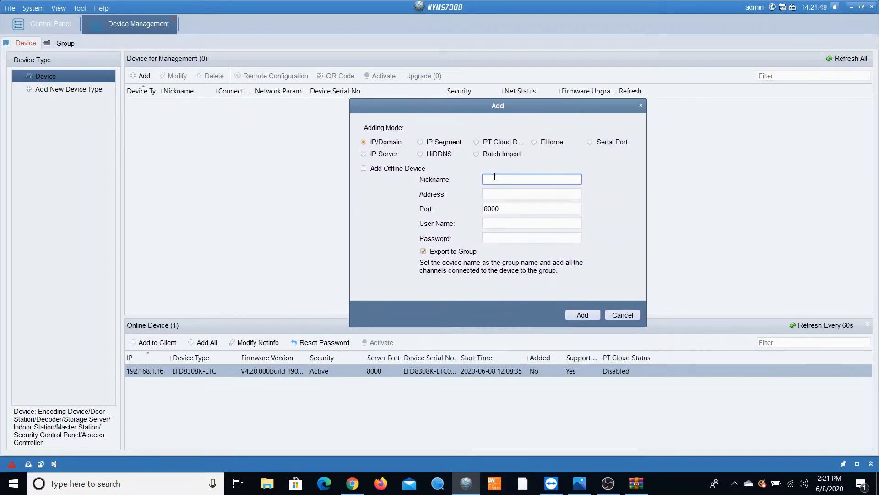
pyautogui.write('test-location')
pyautogui.click(496, 191)
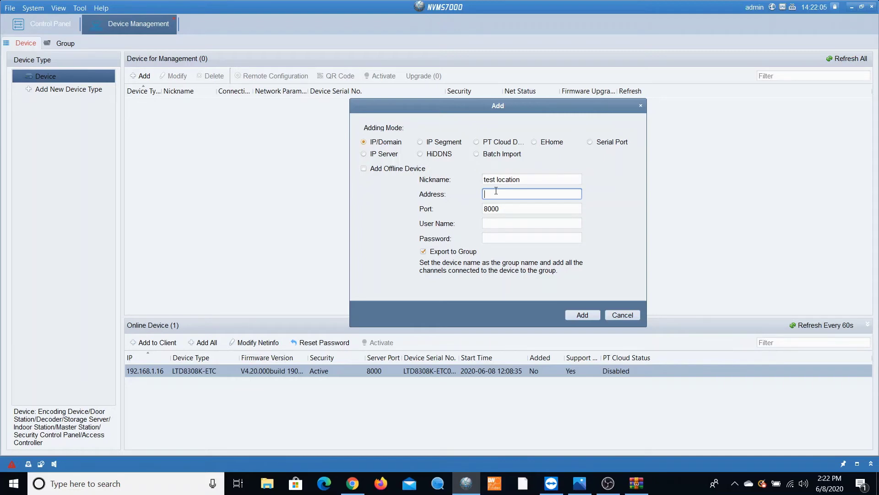
# - Add the recorder at address 192.168.1.16 with user name admin and its password
pyautogui.write('name.dvrlists.com')
pyautogui.moveTo(569, 194); pyautogui.dragTo(437, 228)
pyautogui.write('192.168.1.16')
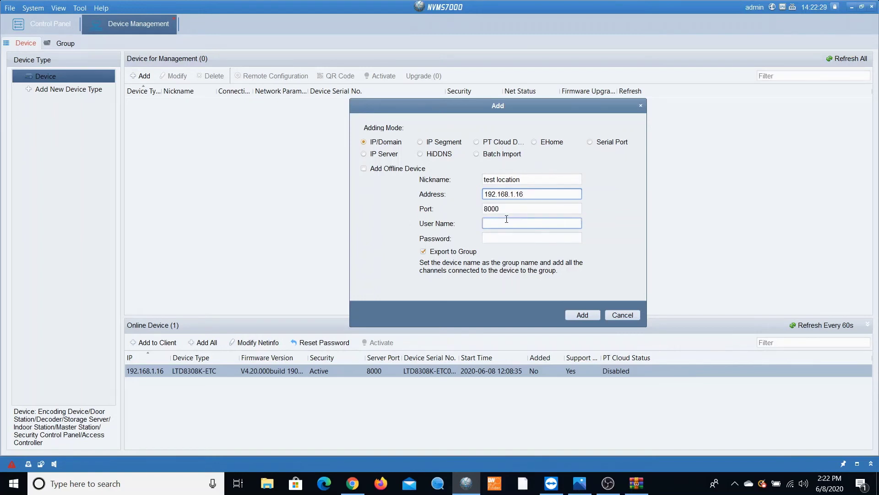
pyautogui.click(508, 224)
pyautogui.write('admin')
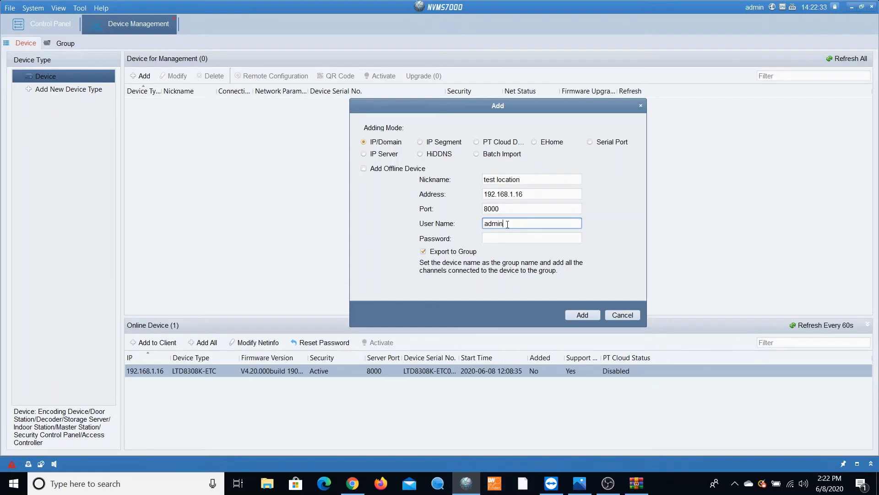
pyautogui.press('Tab')
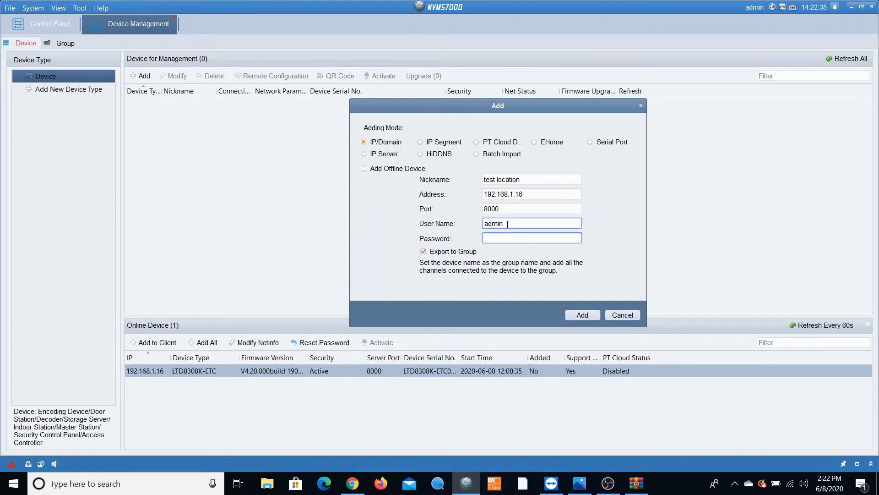
pyautogui.write('••••••••')
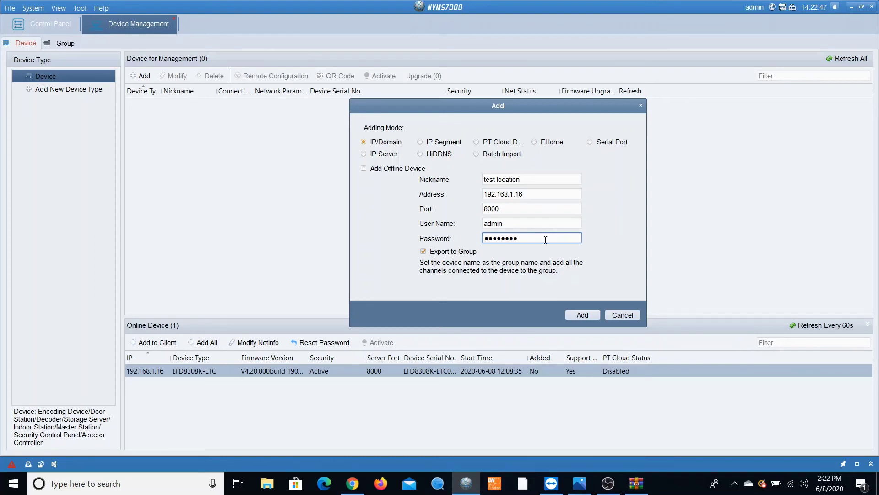
pyautogui.click(581, 316)
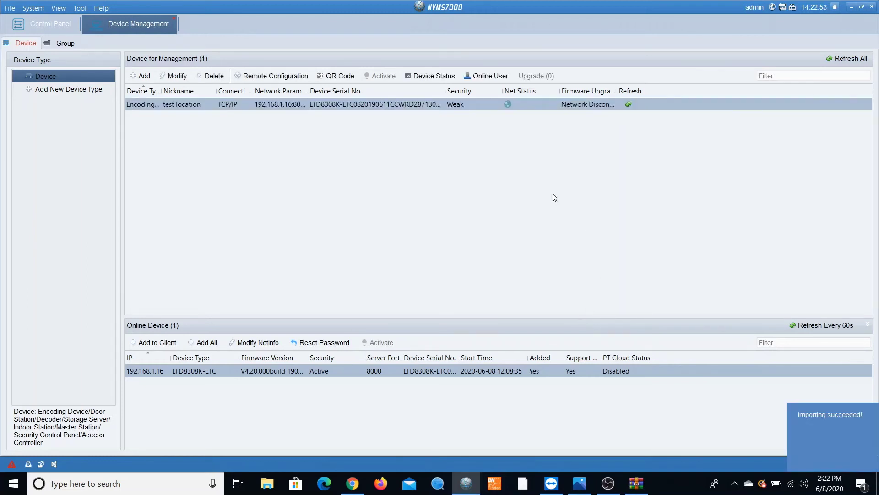
# - Open the test location device's Modify settings and cancel without changes
pyautogui.moveTo(511, 103)
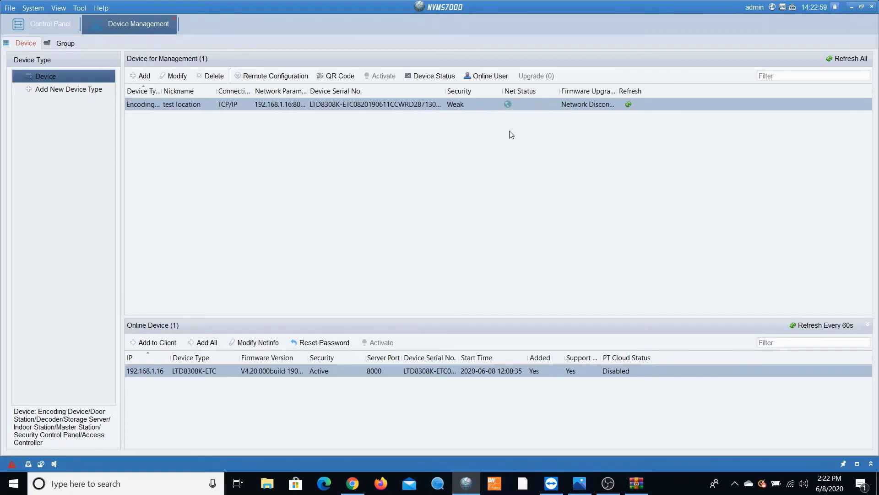
pyautogui.doubleClick(284, 102)
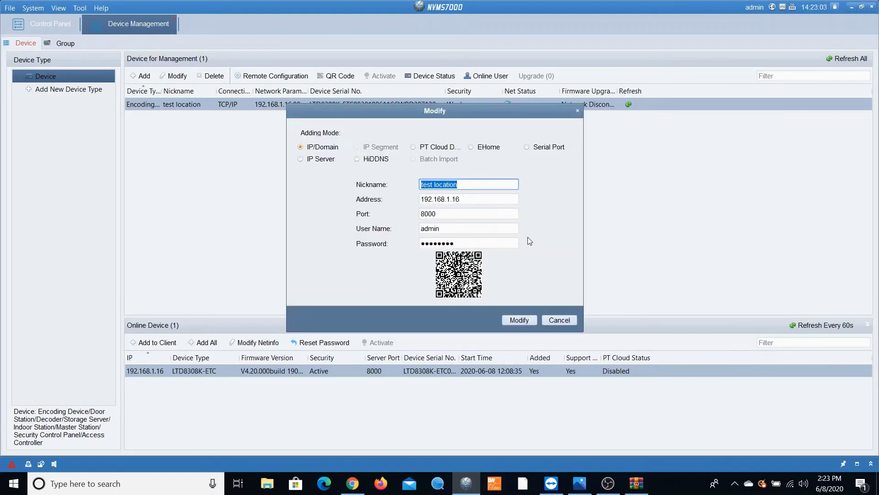
pyautogui.click(546, 320)
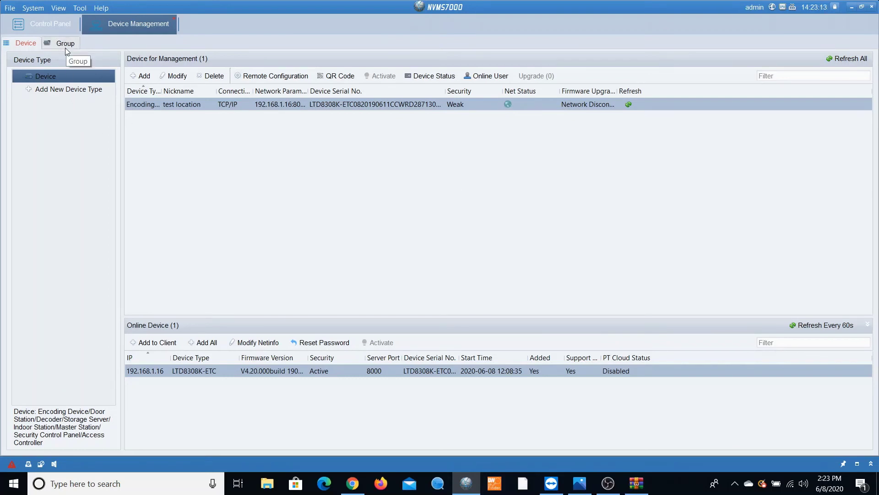
# - Import all encoding channels into the test location group, then return to the Control Panel
pyautogui.click(65, 47)
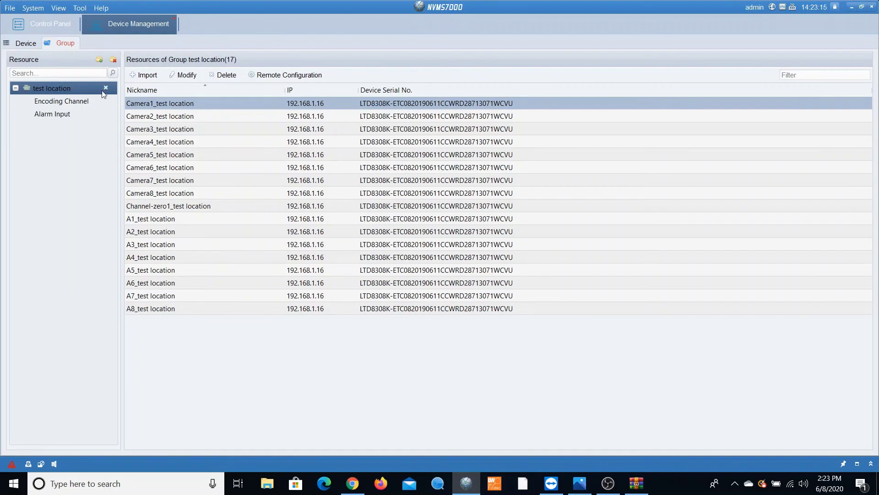
pyautogui.click(145, 76)
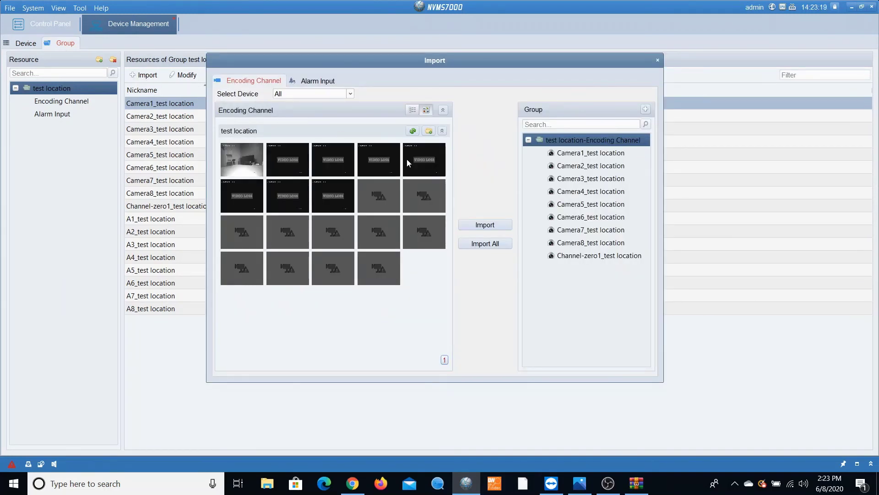
pyautogui.click(482, 243)
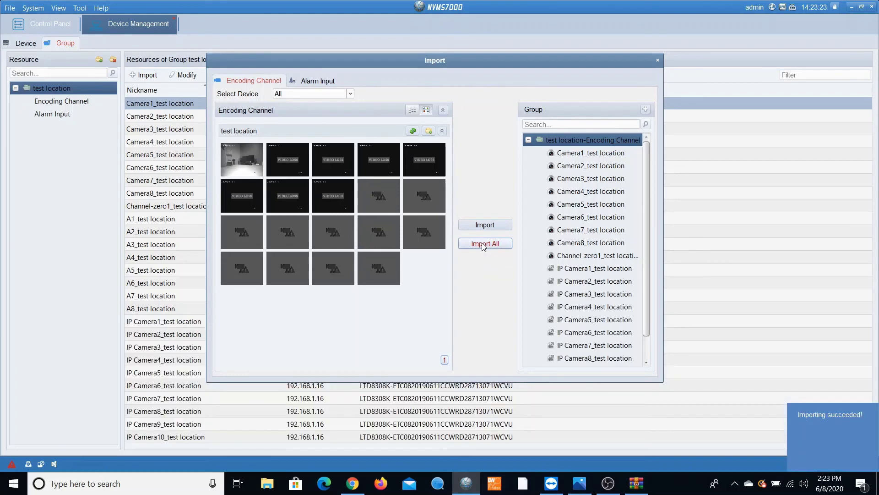
pyautogui.click(657, 61)
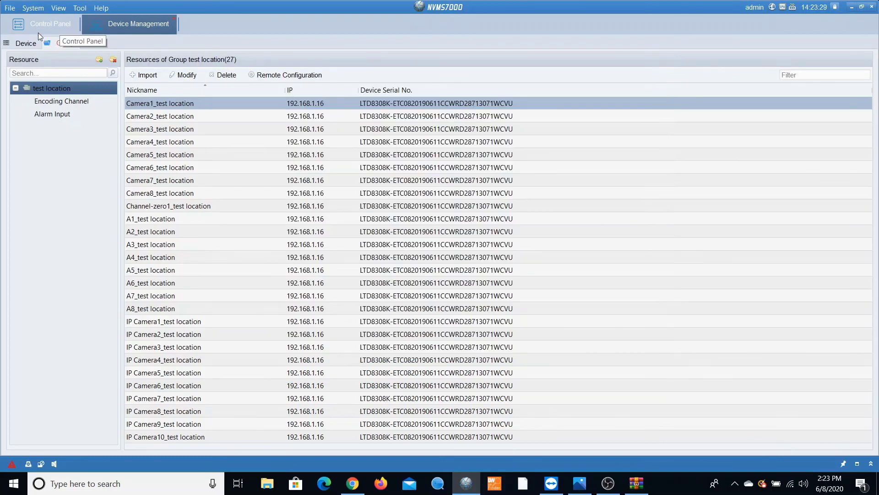
pyautogui.click(57, 24)
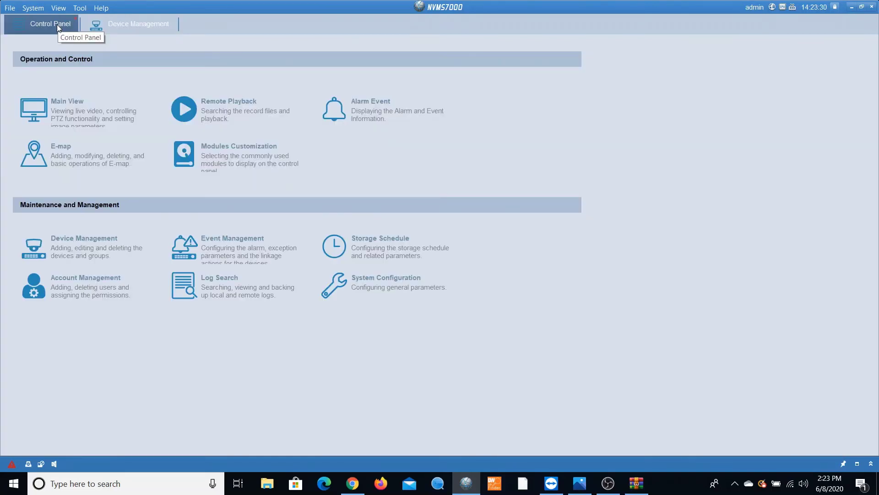
# - Open Main View and switch the live layout from 1-Screen to 4-Screen, showing Camera 01 live
pyautogui.click(71, 109)
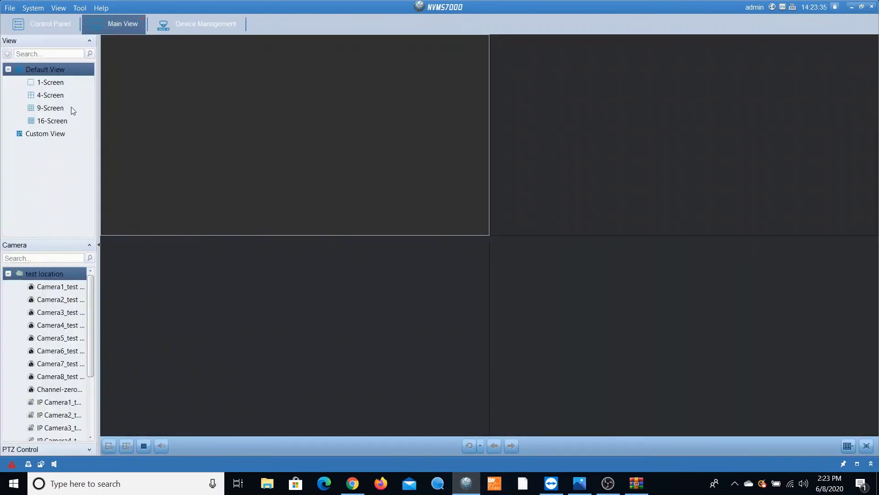
pyautogui.click(51, 85)
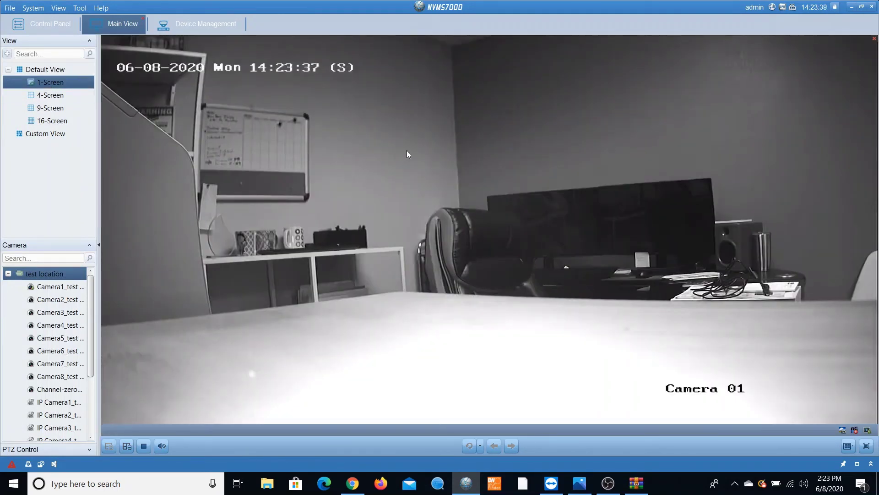
pyautogui.moveTo(282, 171)
pyautogui.click(42, 95)
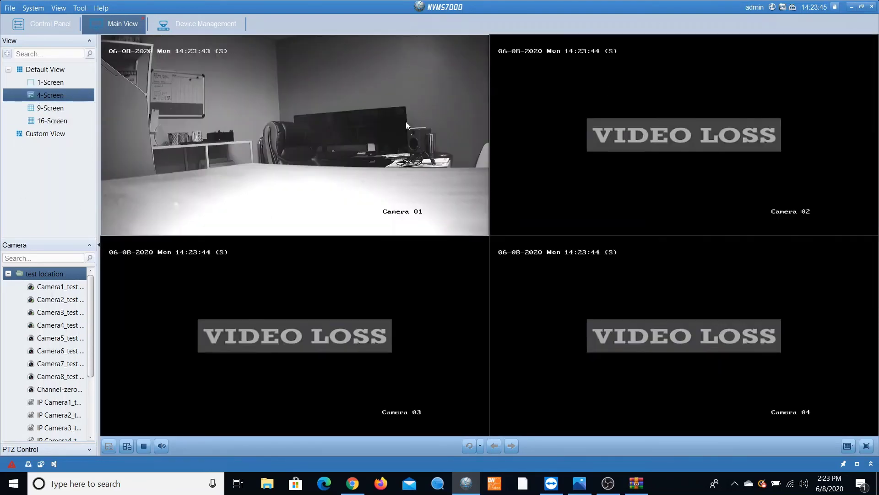